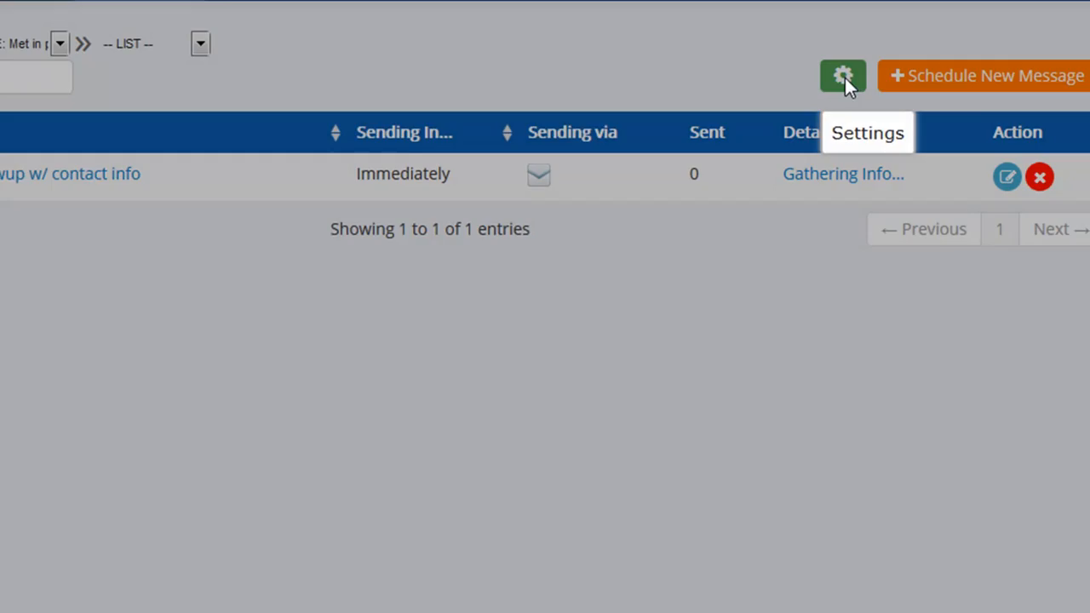
- Save the email reply-to name and address in the campaign settings for INTAKE: Met in person only, keeping Send as Personal, and close the settings
click(780, 79)
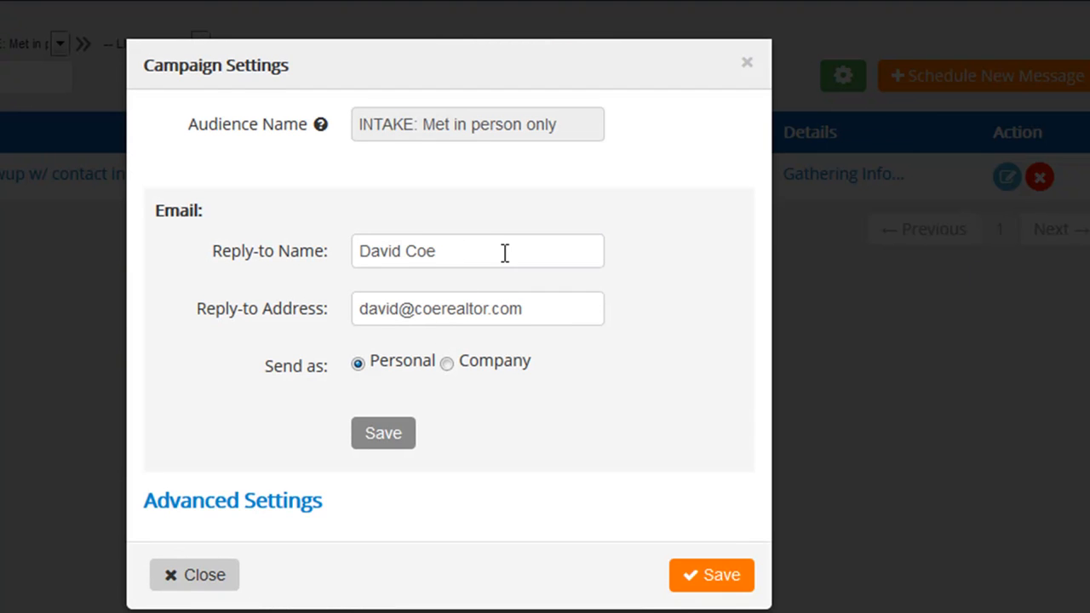
triple_click(505, 253)
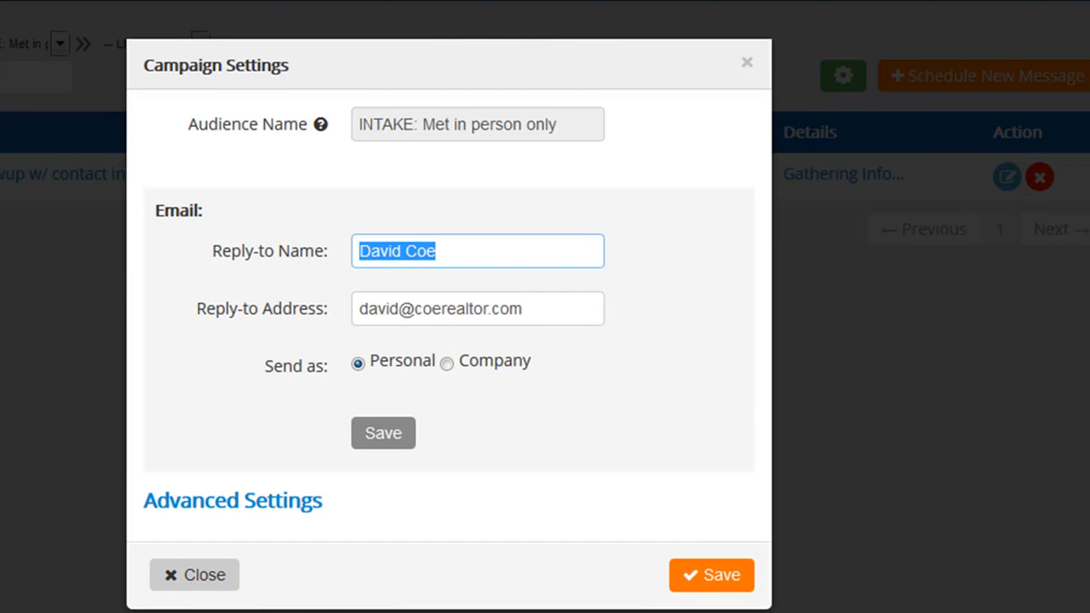
triple_click(550, 311)
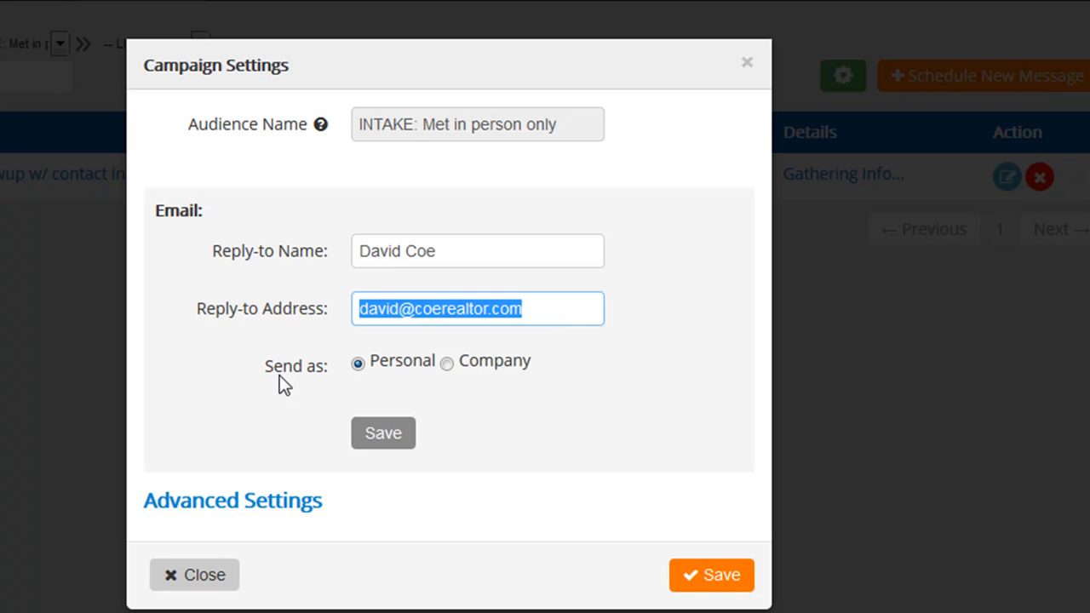
click(395, 432)
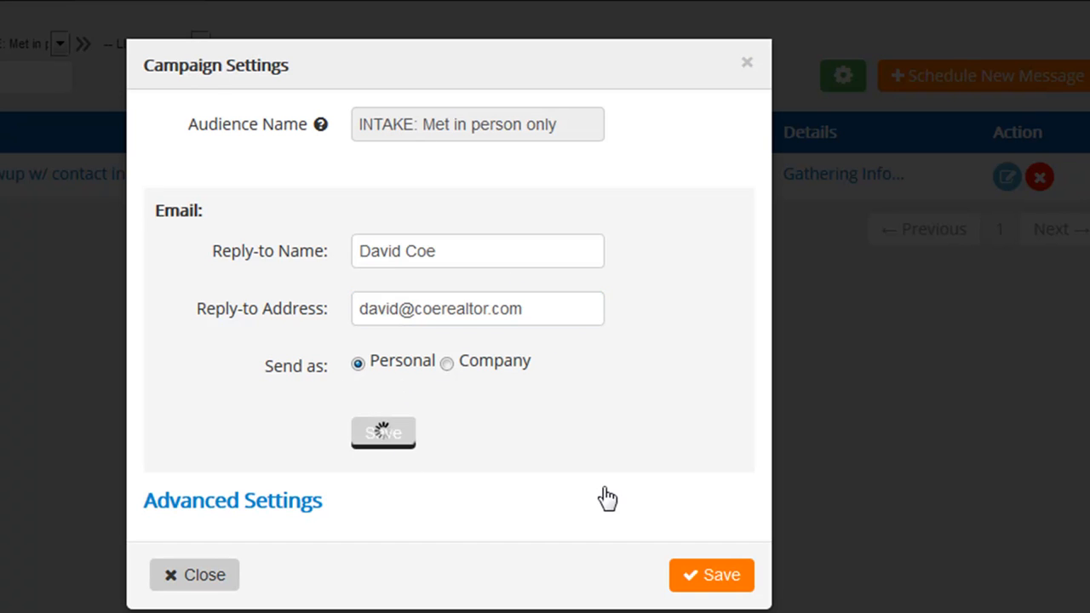
click(209, 576)
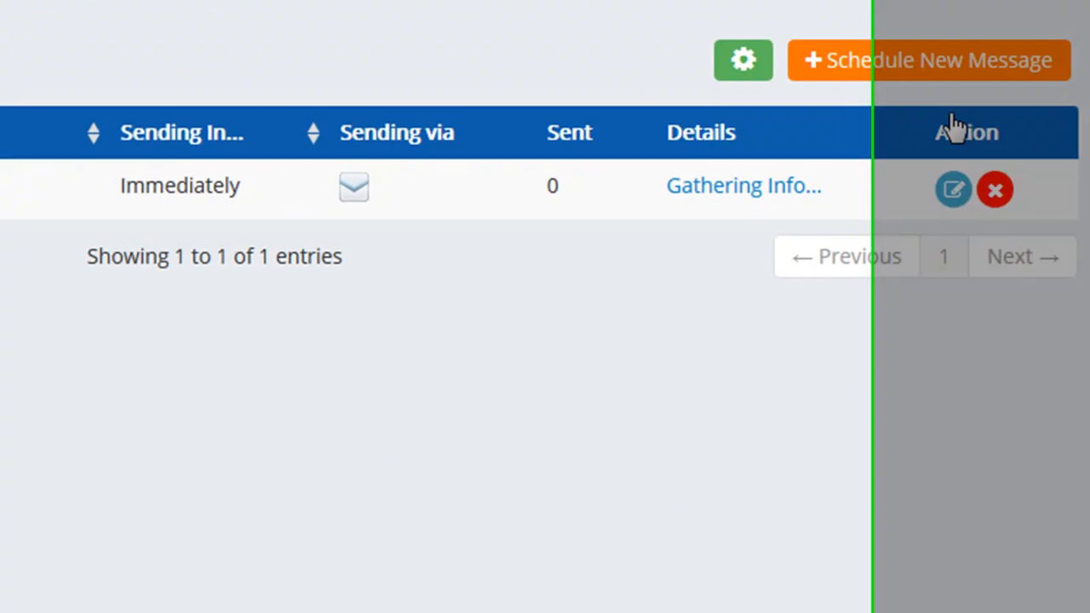
- Schedule a new Send a Message entry, picking the previously used title ending in "followup w/ contact info"
click(914, 57)
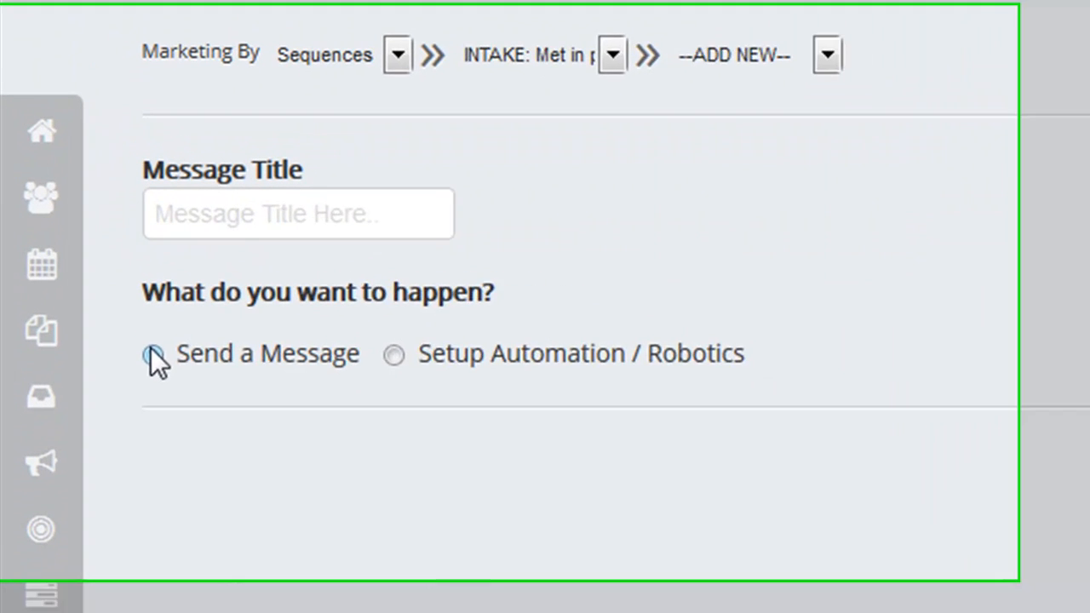
click(151, 351)
click(307, 215)
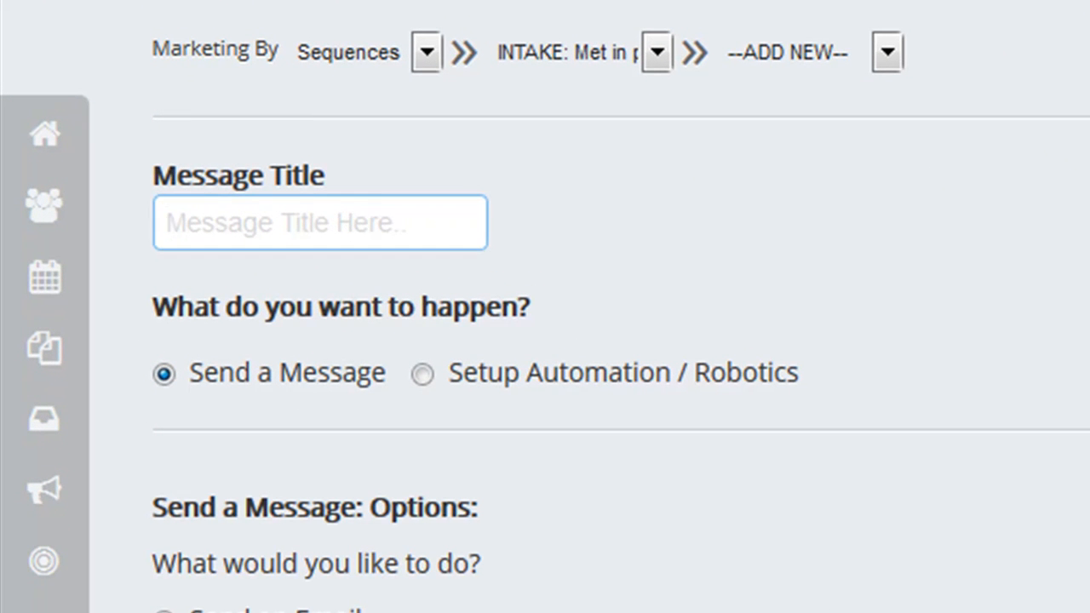
text(Ni)
key(Down)
key(Return)
scroll(584, 462, down, 3)
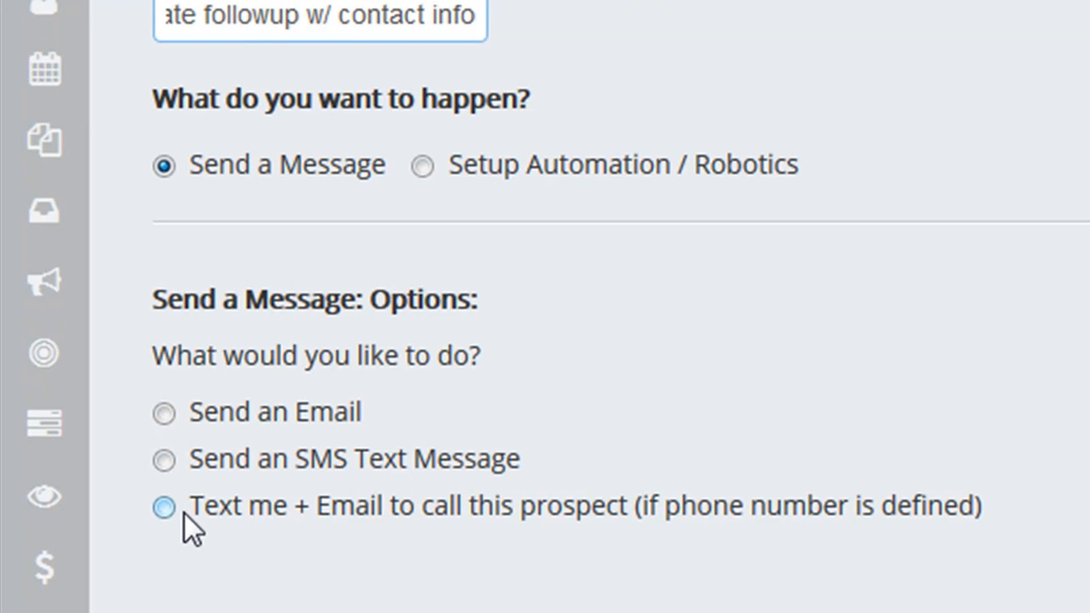
- Make the message an email and check its timing of 0 minutes after the information is captured
click(735, 521)
click(182, 414)
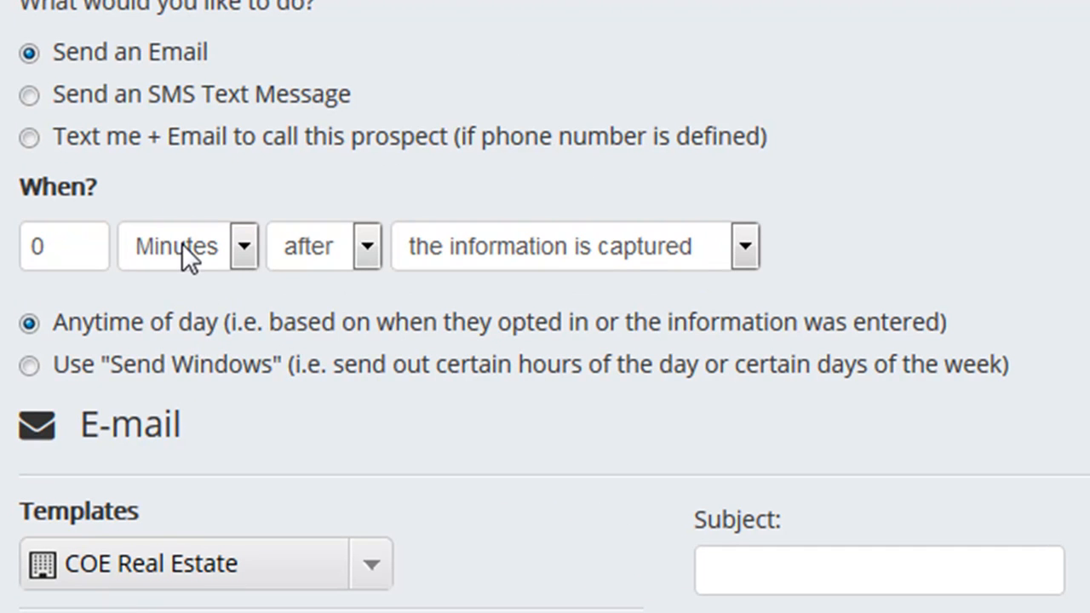
click(182, 245)
click(136, 244)
click(89, 241)
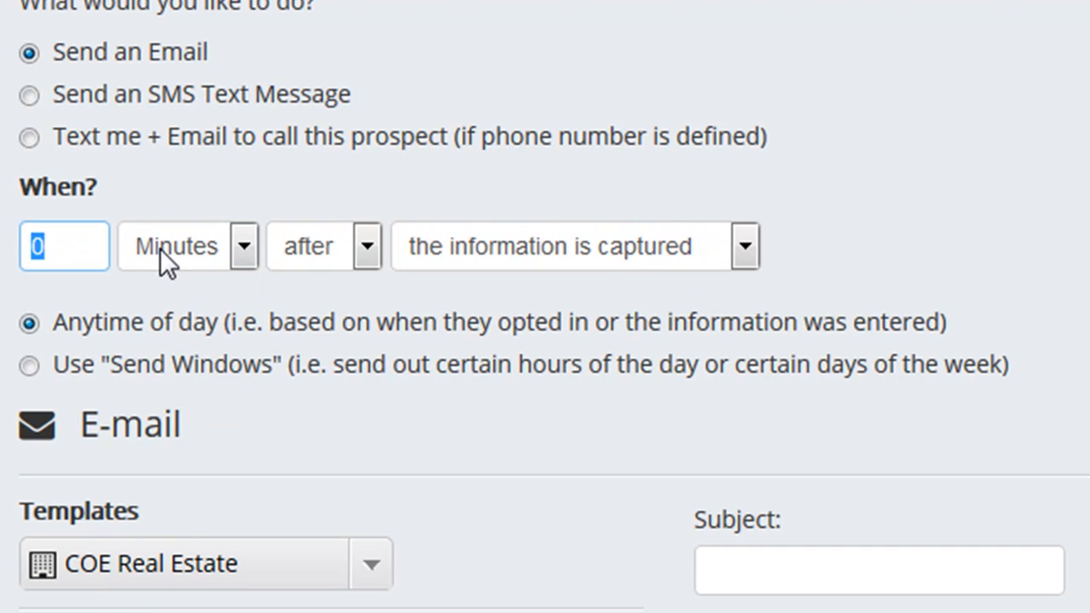
click(160, 247)
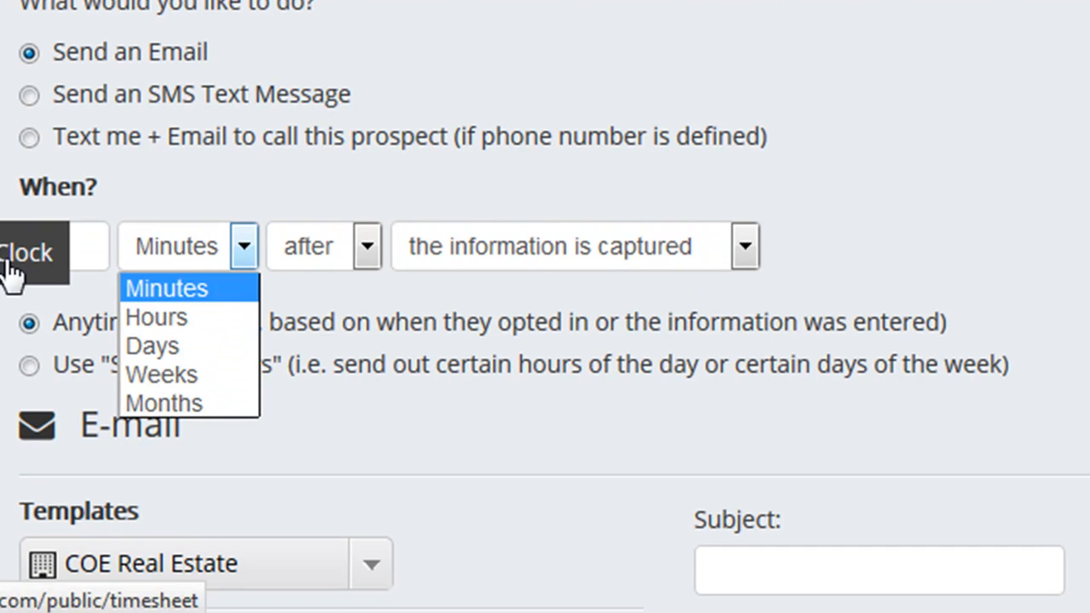
click(78, 247)
click(163, 254)
click(63, 246)
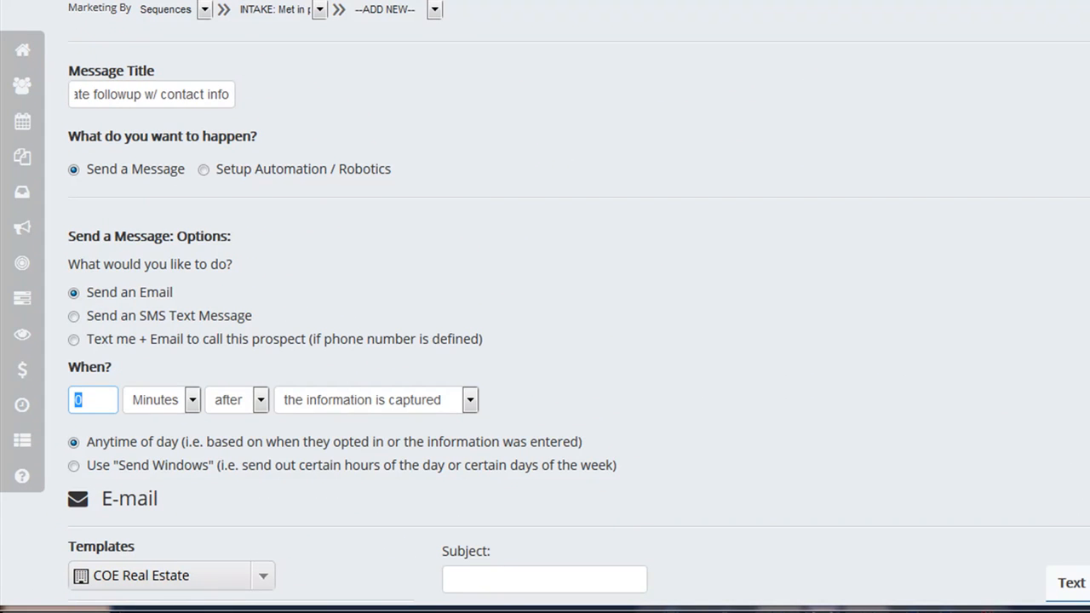
- Set the email subject to "Hi {firstname_Firstcap}!" using the first-name variable
scroll(545, 306, down, 5)
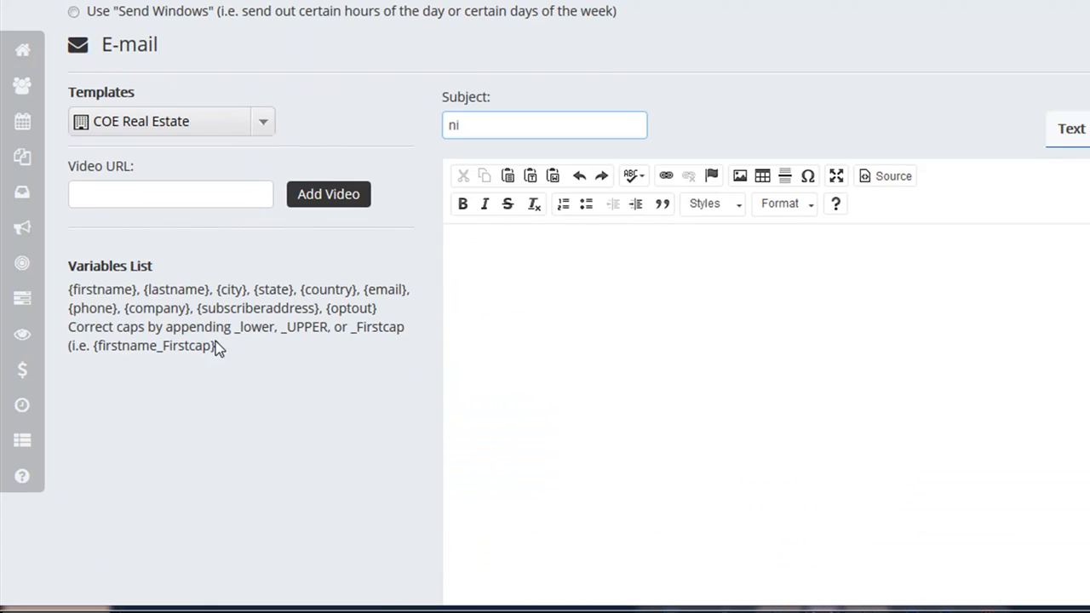
drag(216, 347, 95, 346)
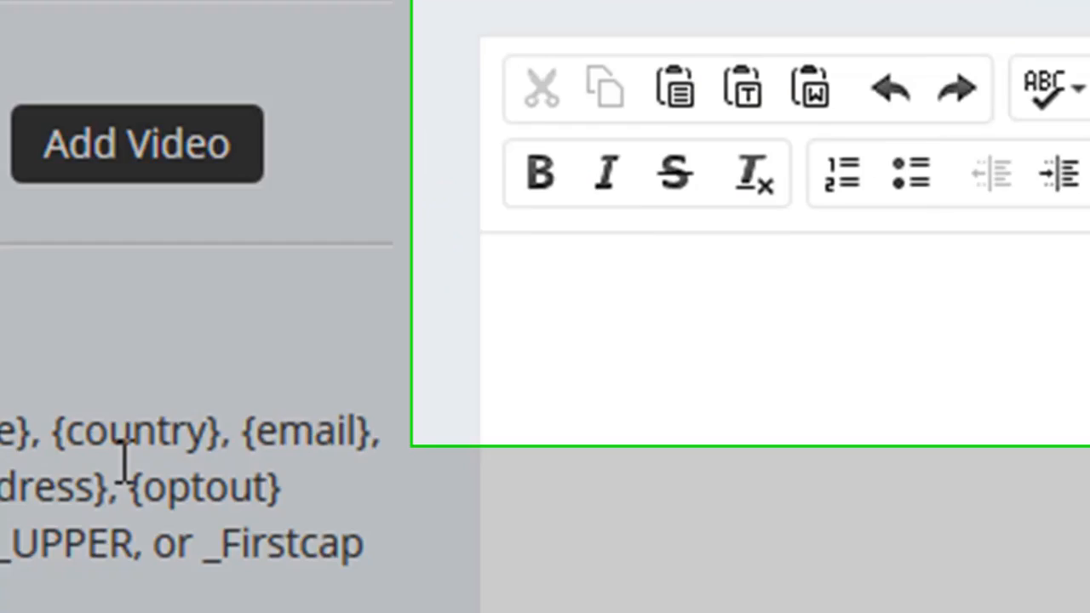
text(Hi {firstname_Firstcap})
text(!)
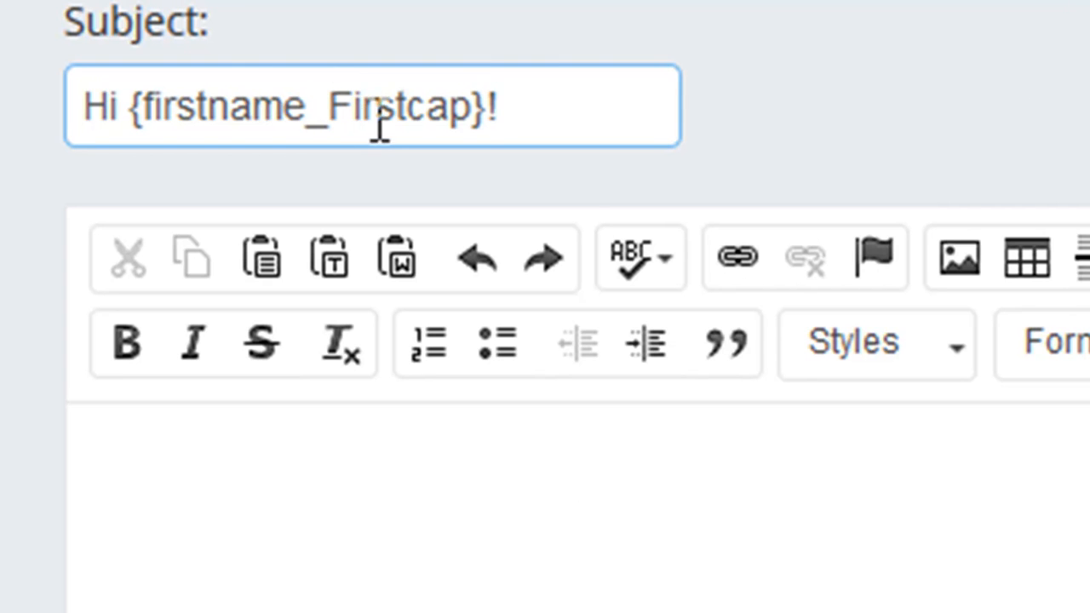
- Write the greeting, "So good to meet you, here's my contact info below.", "I do X", "Warm regards," and the sender's name, and save the message
text(good to meet you, here's my contact info below.)
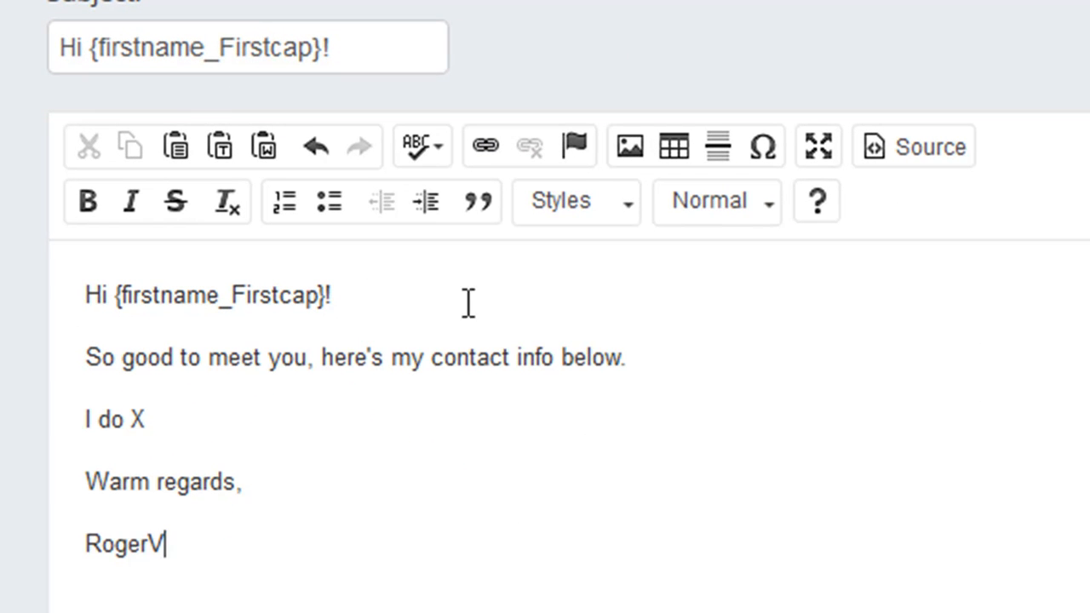
triple_click(483, 294)
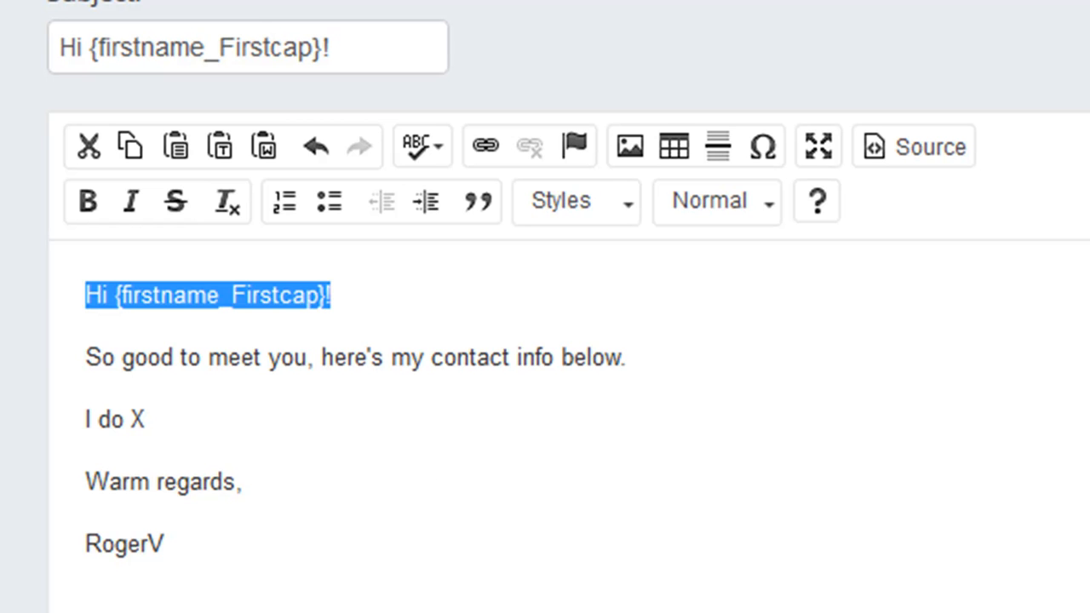
scroll(571, 367, down, 3)
scroll(571, 367, up, 2)
scroll(571, 367, down, 2)
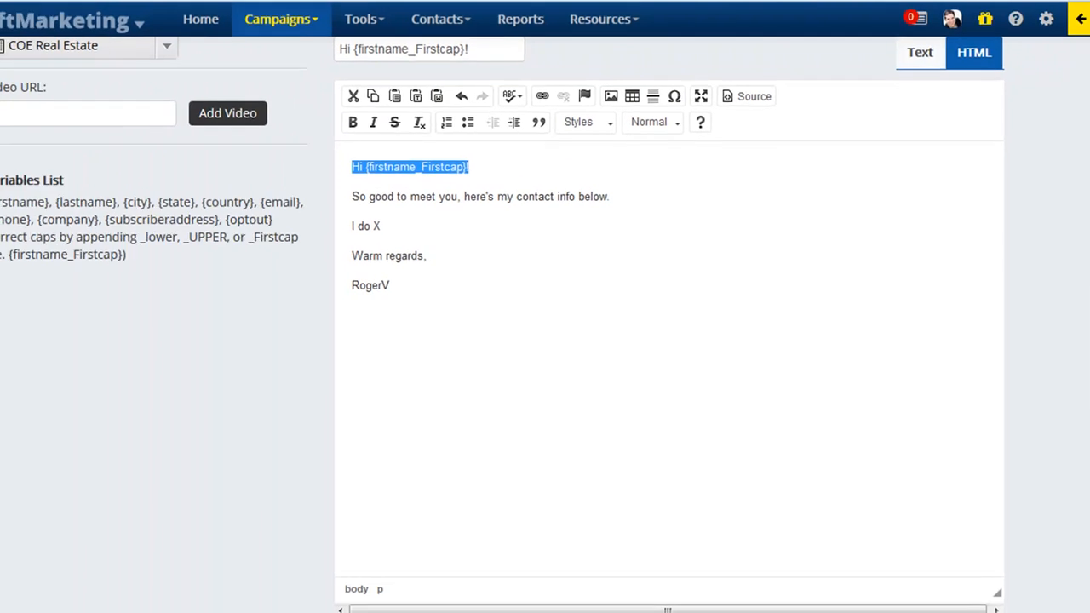
scroll(971, 485, down, 2)
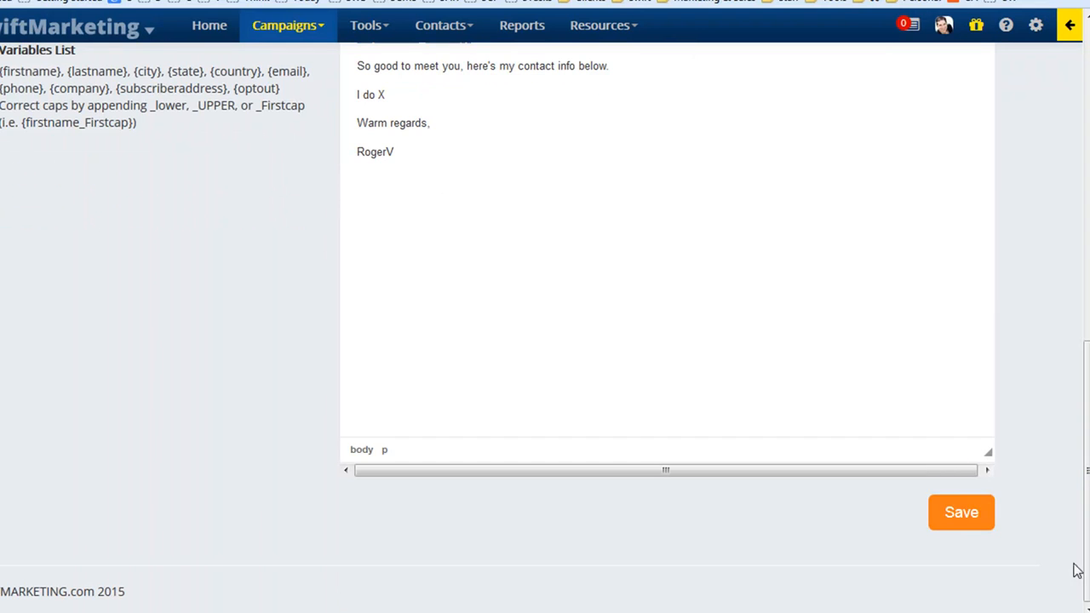
click(962, 512)
- Schedule a new Setup Automation / Robotics entry titled "Move to What I do"
click(914, 97)
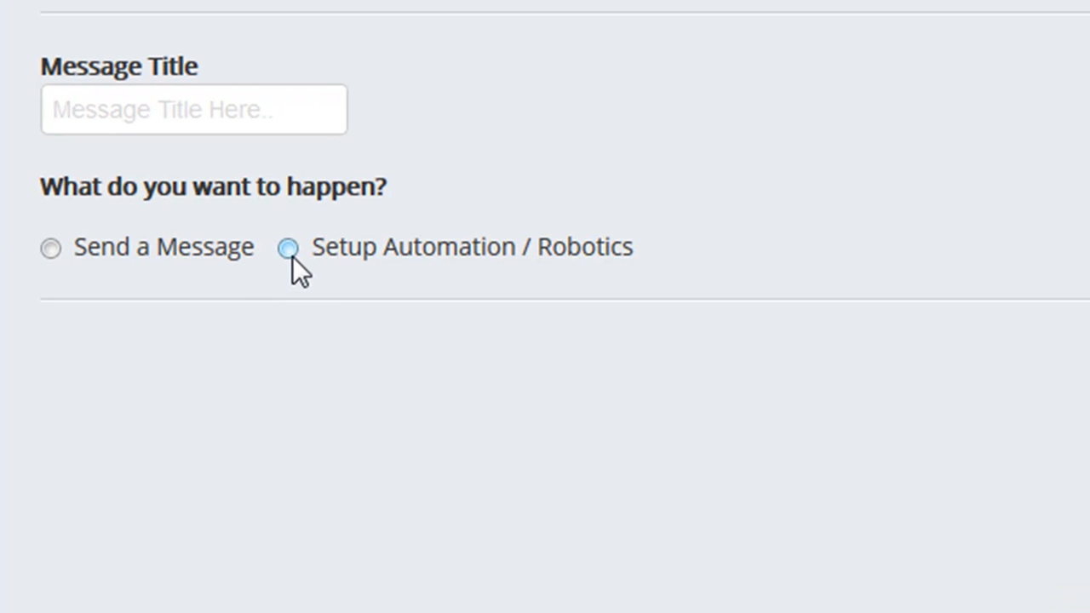
click(284, 249)
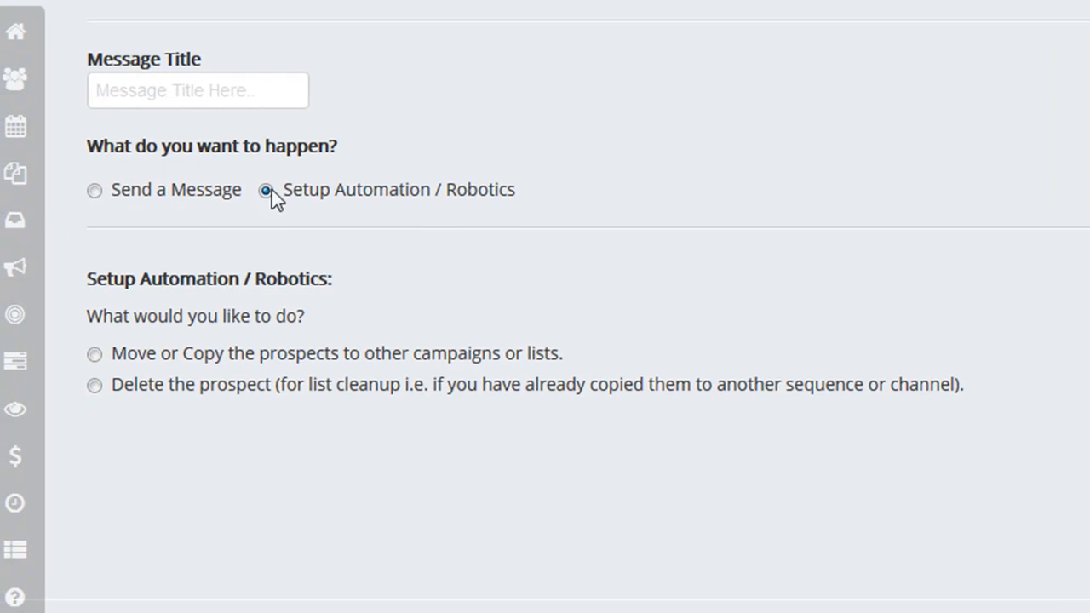
click(181, 91)
text(Move to )
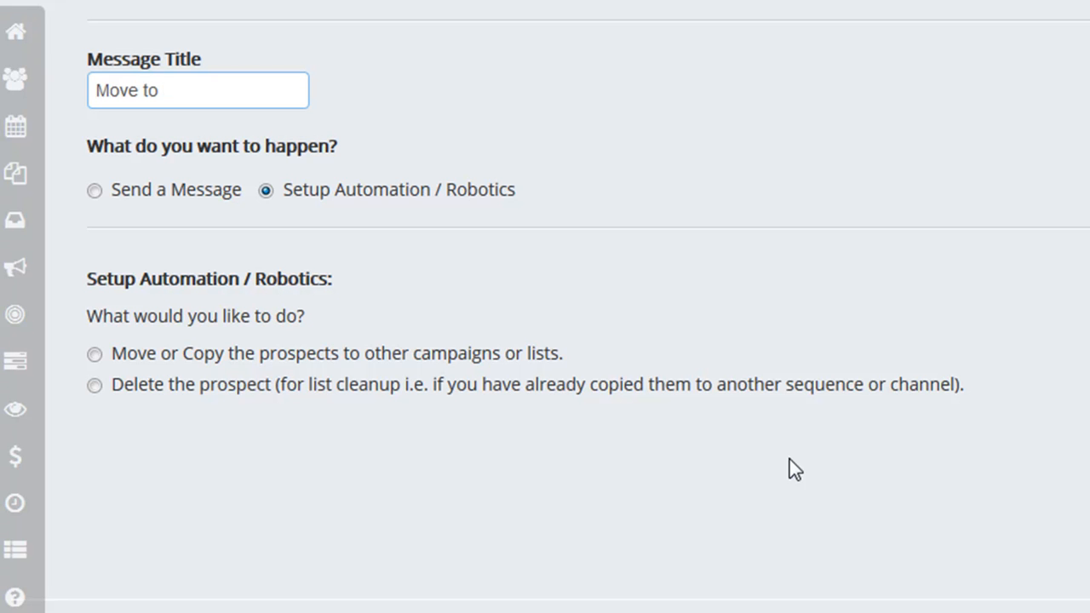
text(Hw)
key(BackSpace)
key(BackSpace)
text(What I do)
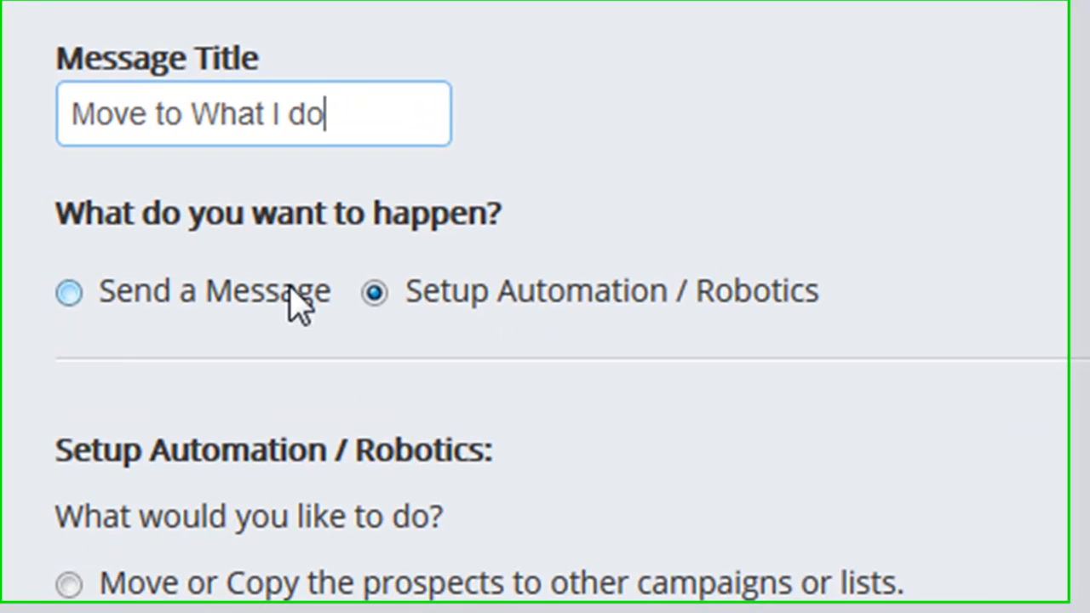
- Set the automation to move or copy prospects to other campaigns or lists 3 hours after the information is captured
click(66, 598)
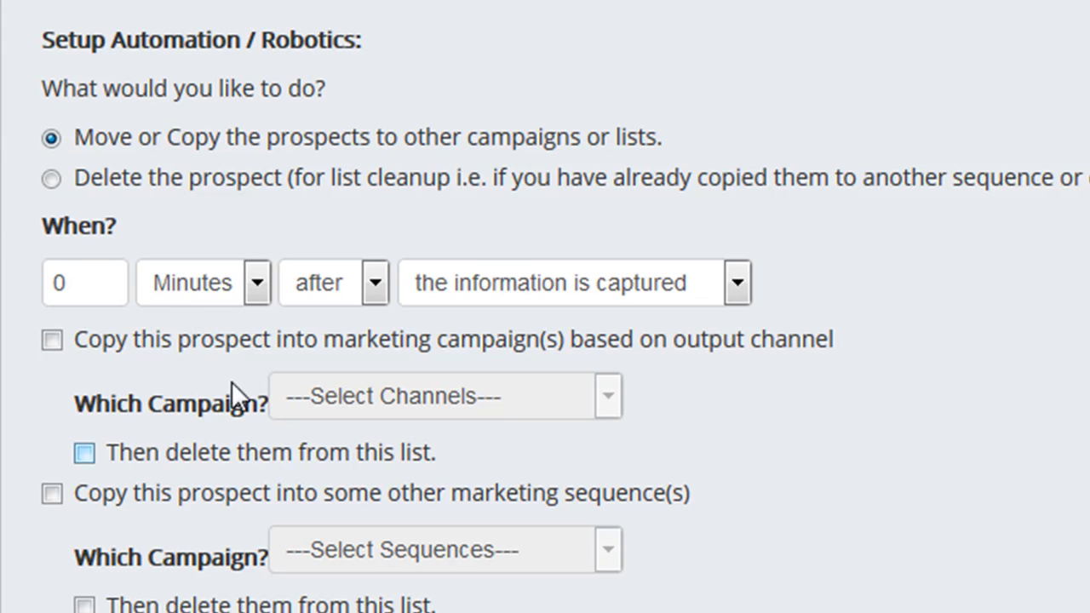
key(Tab)
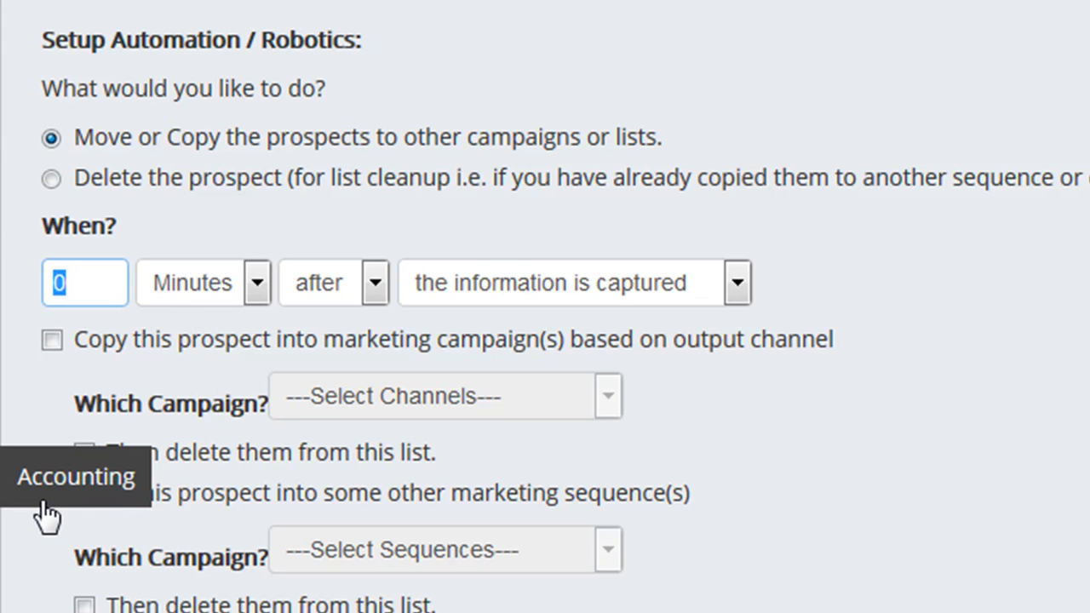
text(3)
click(256, 283)
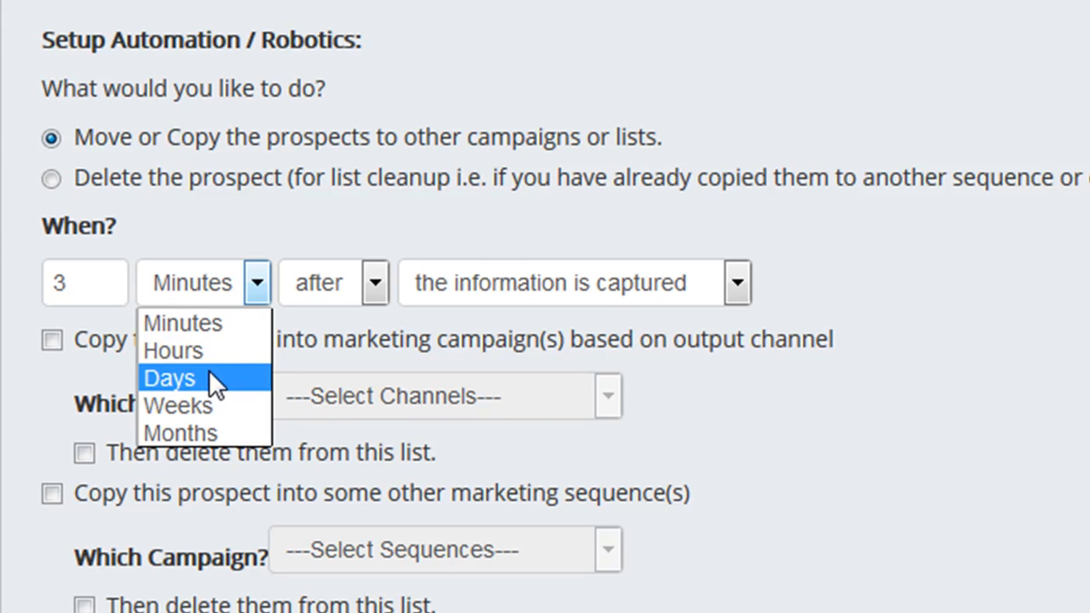
click(200, 350)
click(698, 283)
click(699, 281)
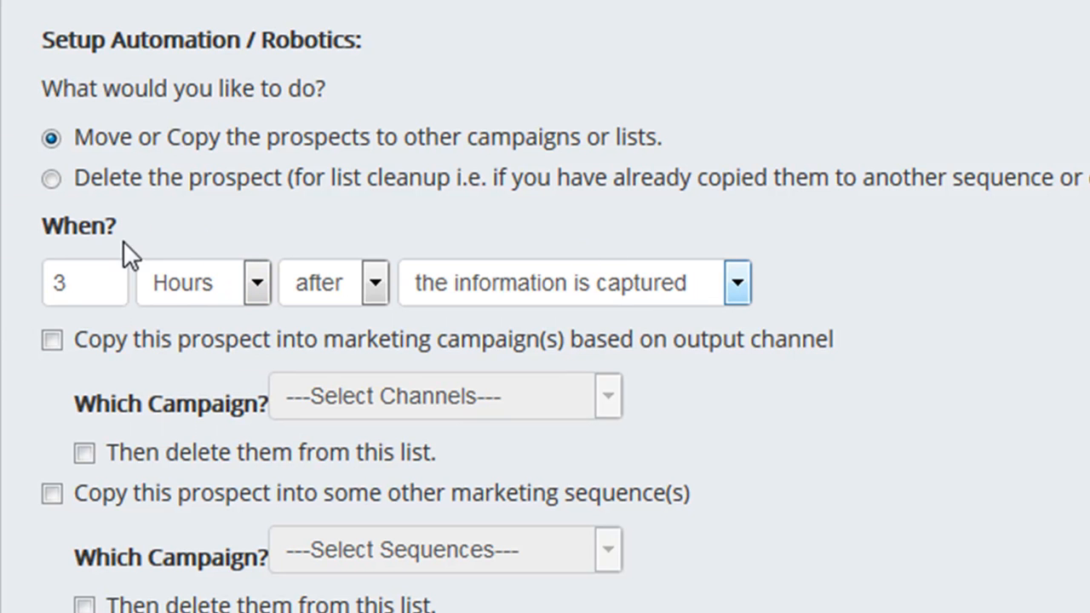
double_click(85, 283)
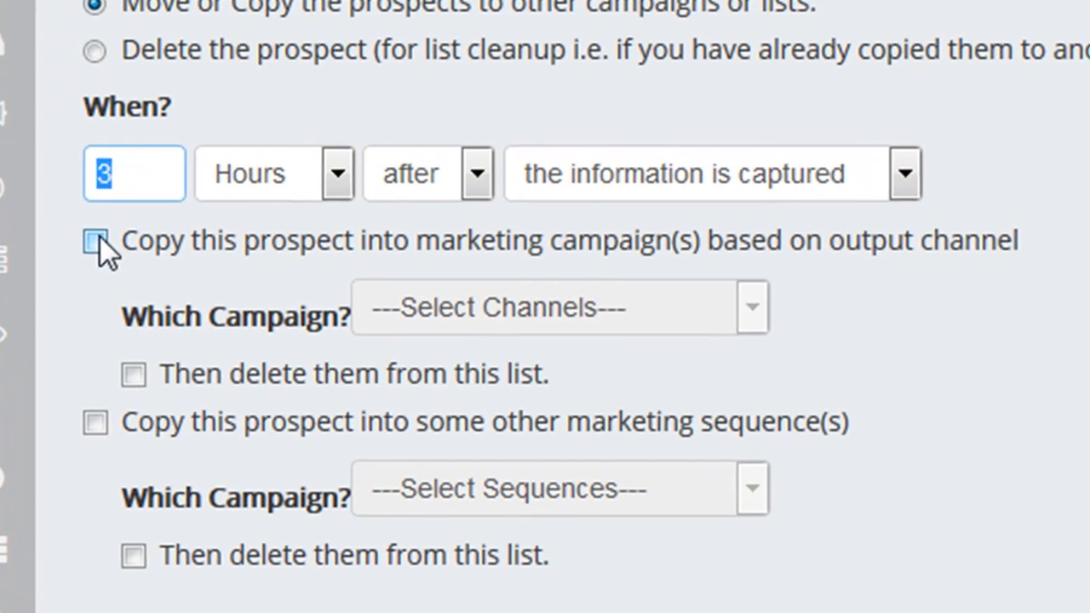
- Enable copying the prospect into an output-channel campaign and another sequence, each followed by deletion from this list, and view the available channels
click(89, 323)
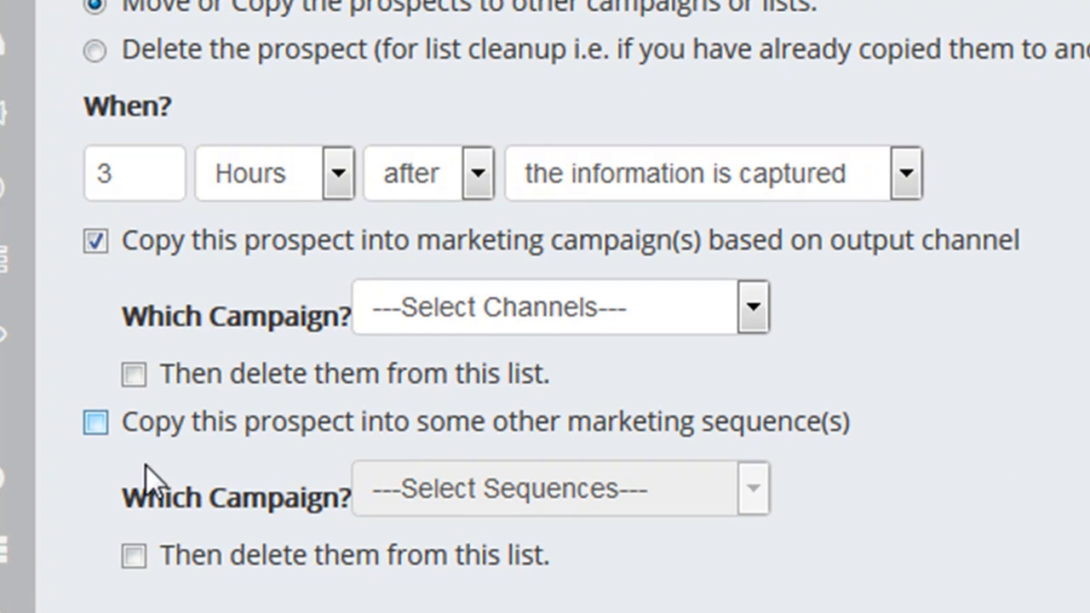
click(96, 423)
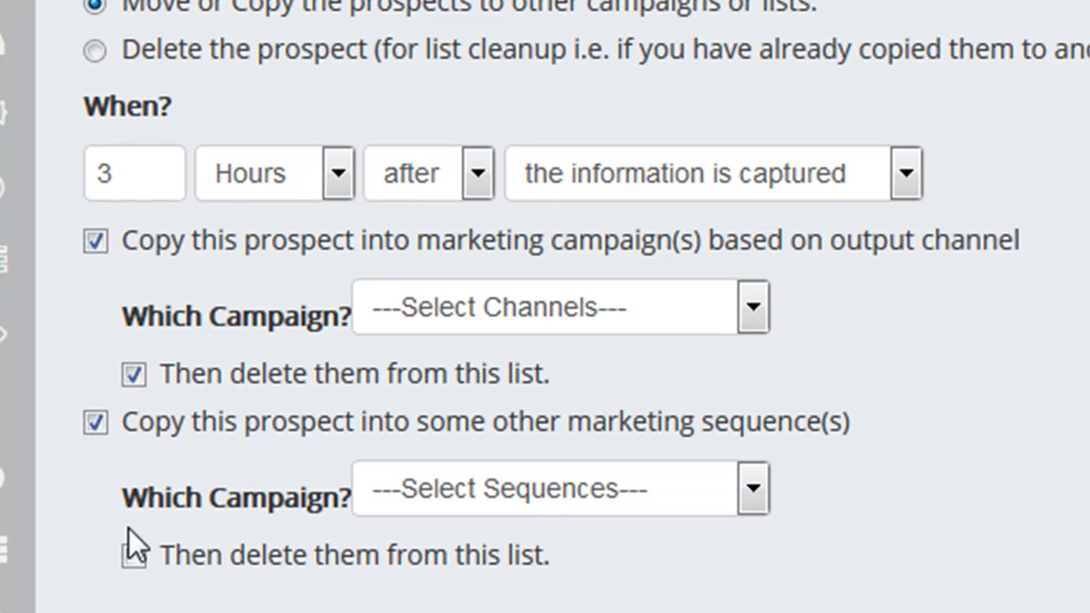
click(135, 553)
click(675, 324)
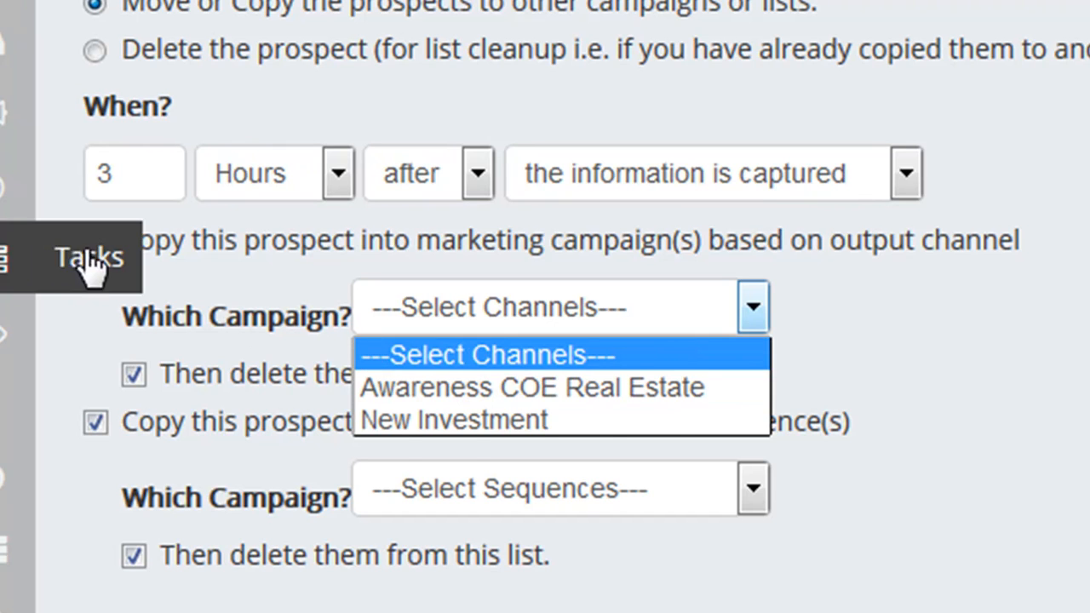
click(211, 279)
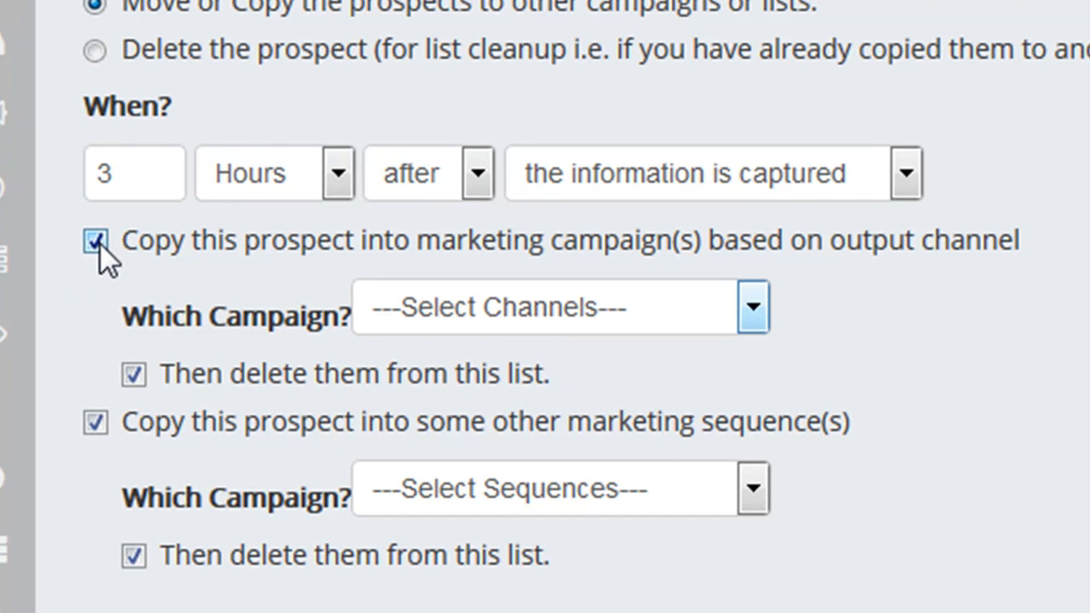
click(460, 309)
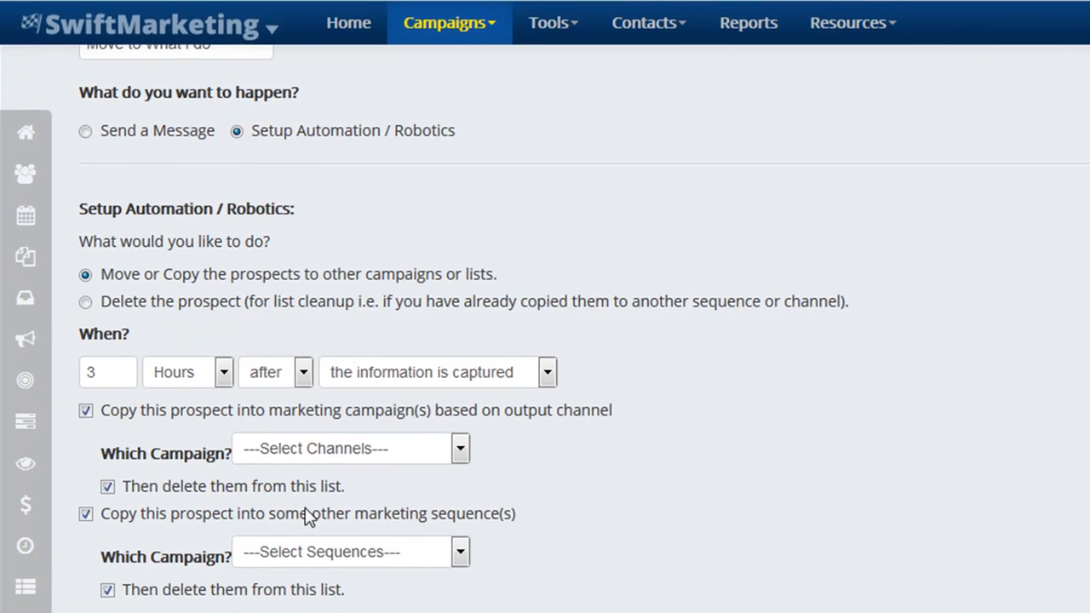
click(377, 449)
click(377, 449)
- Disable the output-channel copy and its deletion option, and choose 8 x 8 - What I do as the sequence to copy into
click(86, 412)
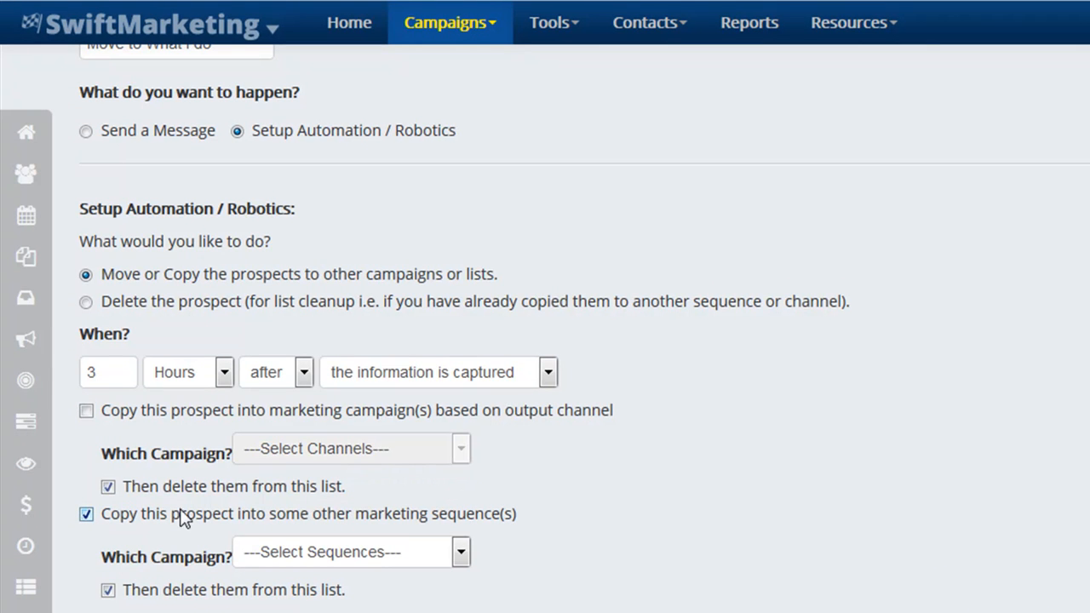
click(108, 487)
click(426, 552)
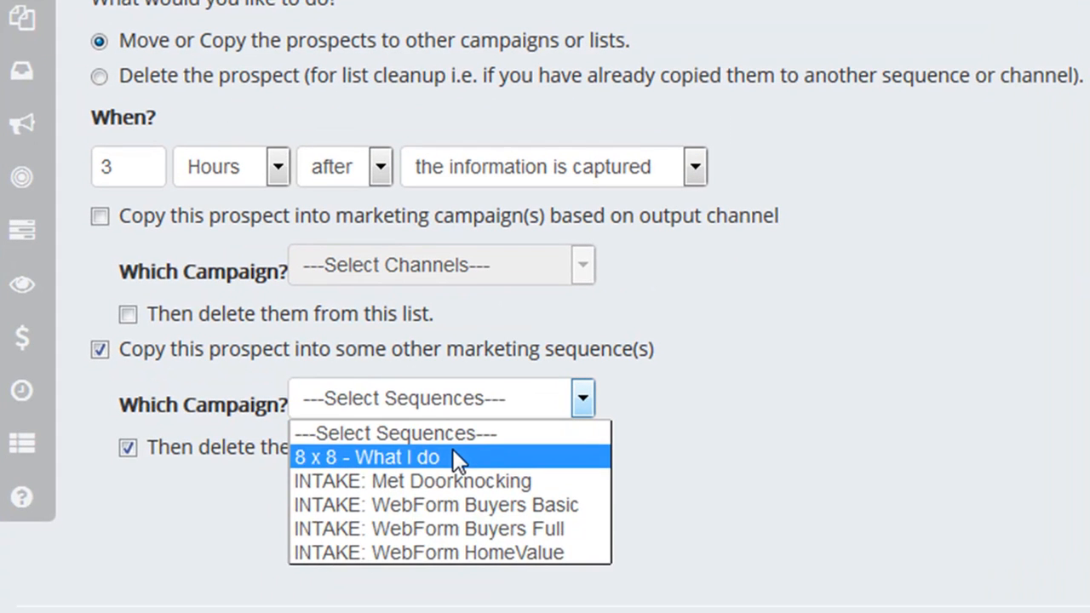
click(452, 452)
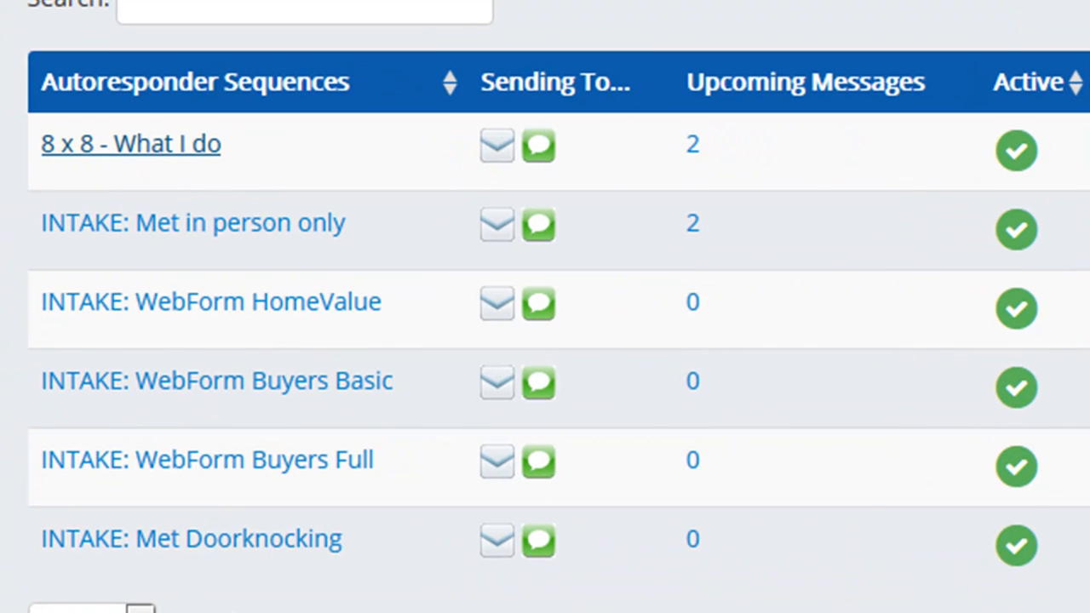
- Open the 8 x 8 - What I do sequence and start a new message set to Send an Email
click(132, 144)
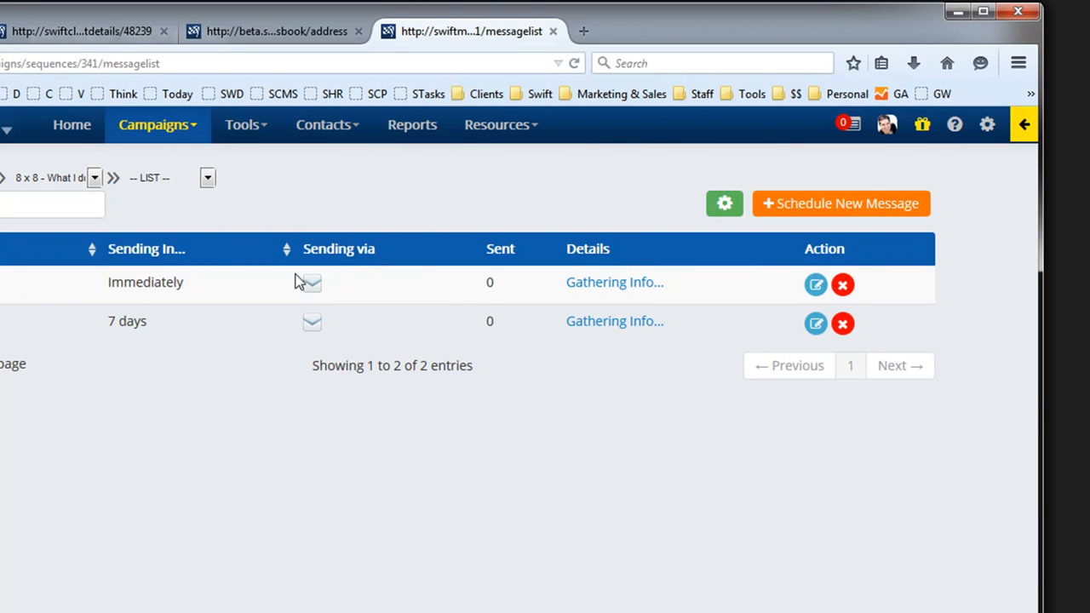
click(105, 39)
mouse_move(211, 134)
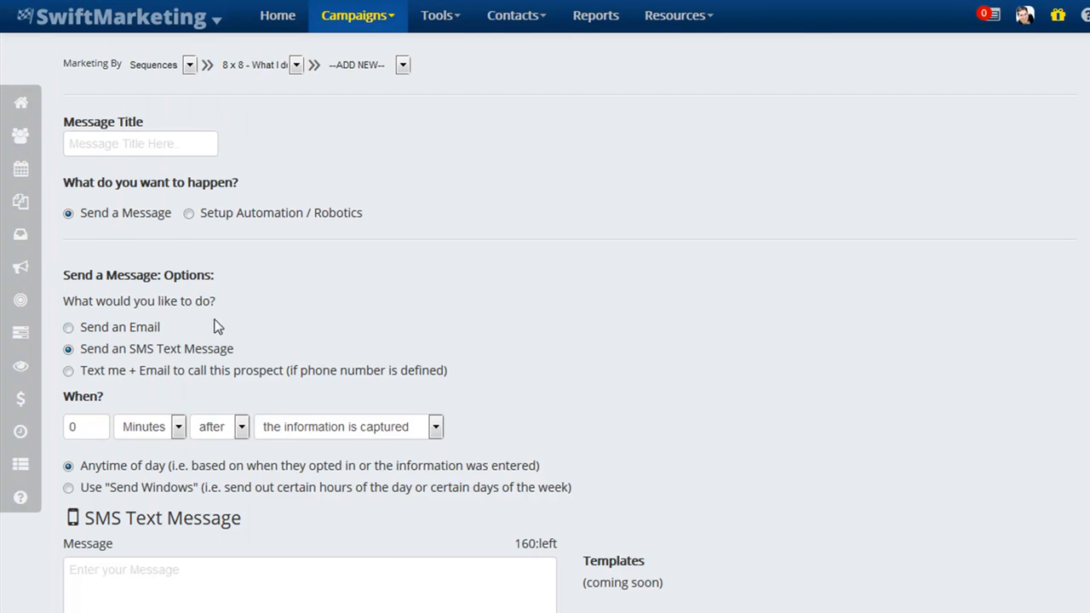
drag(219, 323, 158, 364)
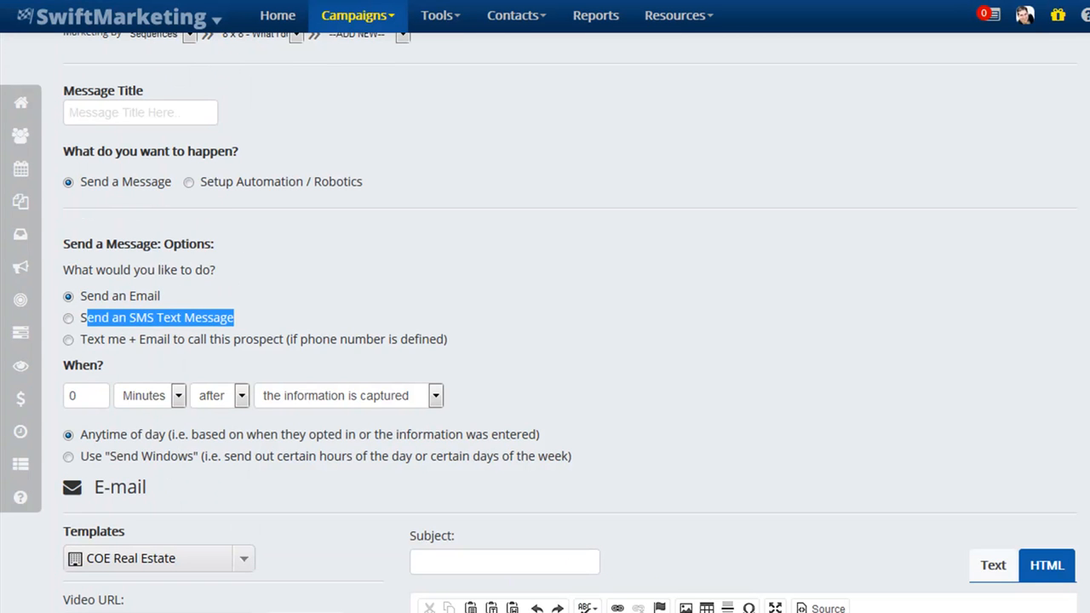